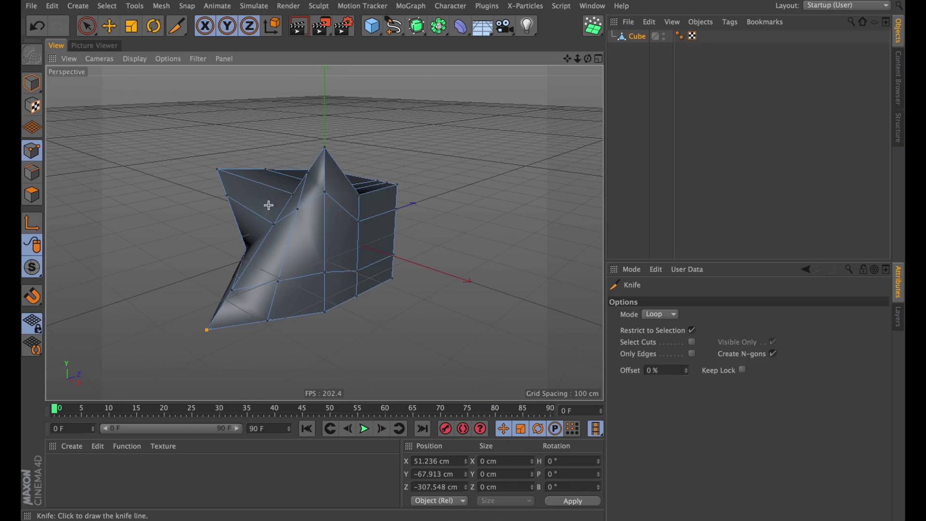
# Step: Switch from the Knife to Live Selection and reposition corner points of the cube with the Move tool
pyautogui.press('space')
pyautogui.hotkey('ctrl', 'z')
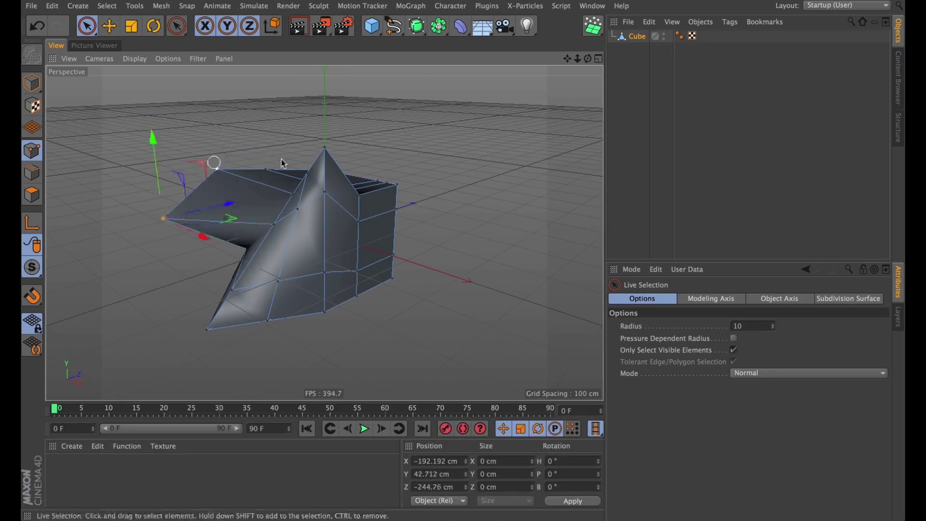
pyautogui.hotkey('ctrl', 'z')
pyautogui.press('space')
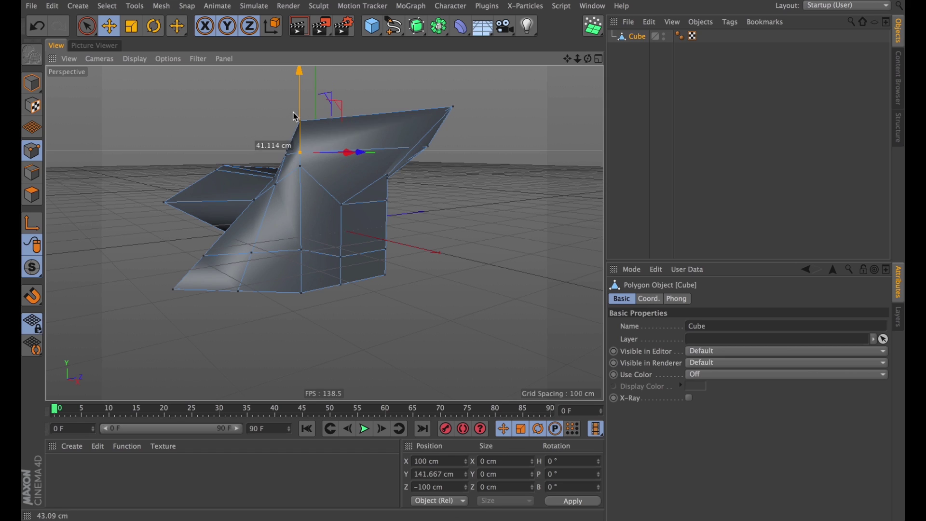
# Step: Enable Soft Selection for the Move tool and pull the selected upper corner point of the cube downward with its surrounding mesh
pyautogui.press('space')
pyautogui.click(651, 325)
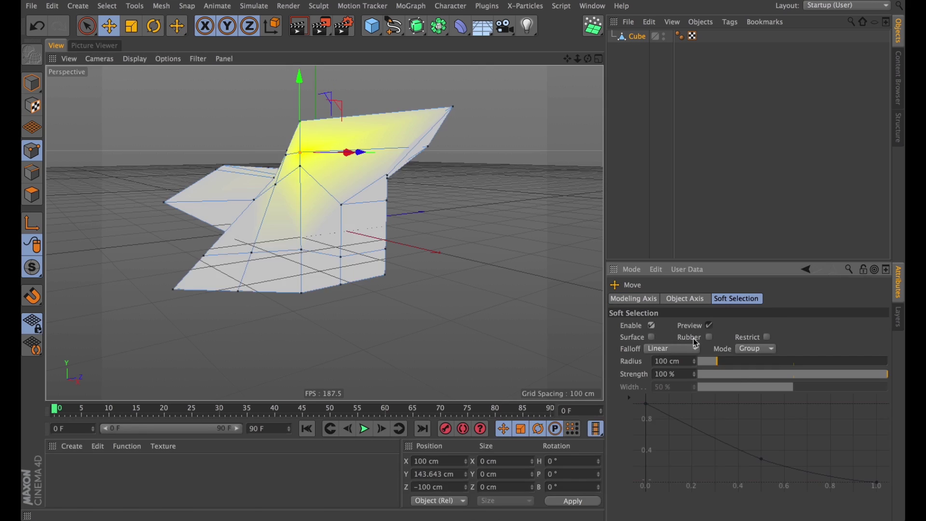
pyautogui.moveTo(344, 106); pyautogui.dragTo(247, 245)
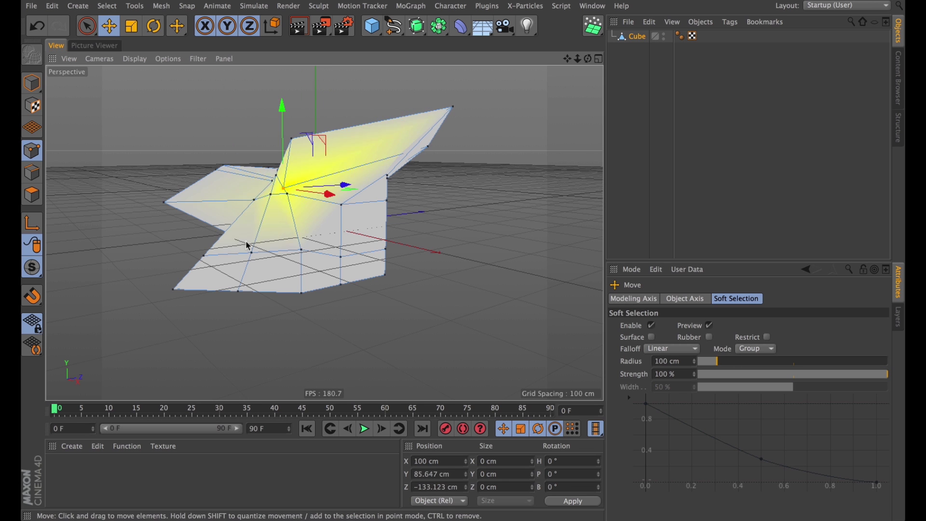
pyautogui.moveTo(288, 210); pyautogui.dragTo(241, 336)
# Step: Activate the Knife tool and change its cutting mode
pyautogui.press('space')
pyautogui.press('k')
pyautogui.click(660, 314)
pyautogui.click(671, 324)
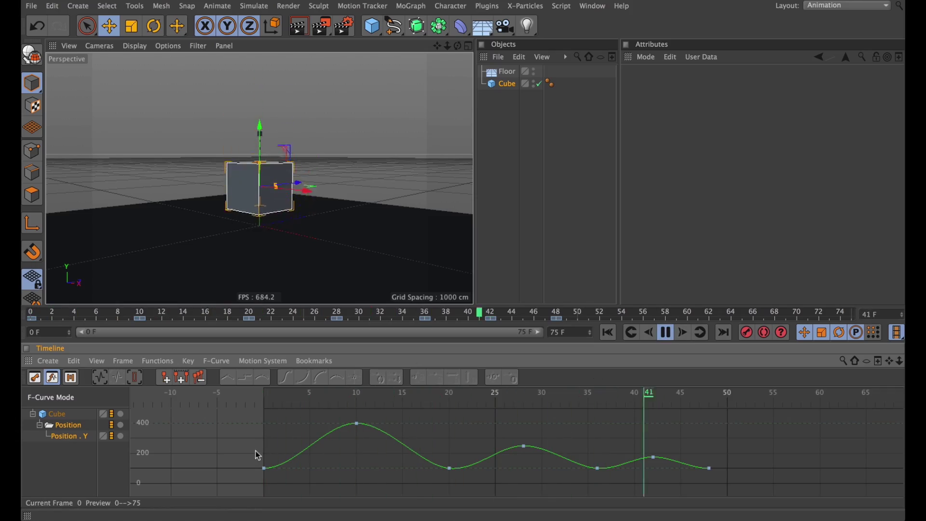
# Step: Collapse the tangents of all the cube's Position . Y keys to zero length and apply Auto Tangents to the three peak keys
pyautogui.moveTo(240, 411); pyautogui.dragTo(838, 508)
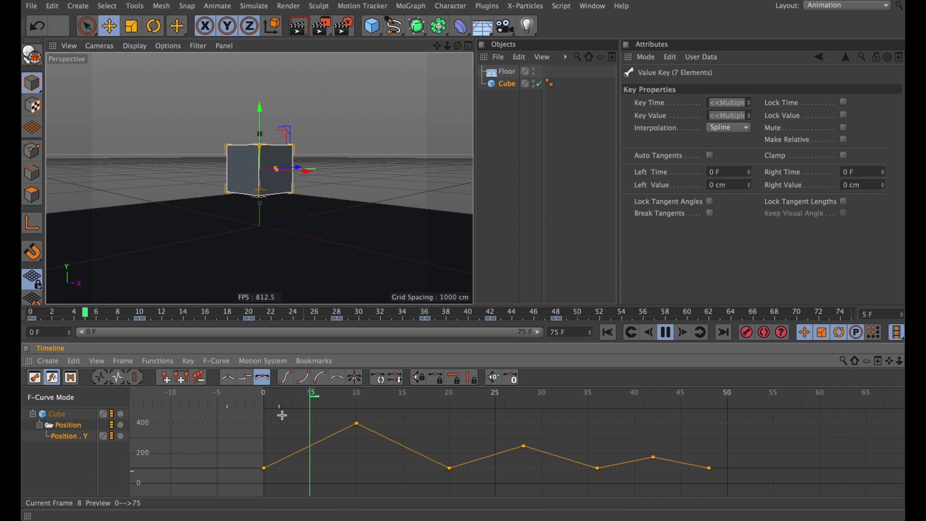
pyautogui.moveTo(278, 413); pyautogui.dragTo(641, 460)
pyautogui.press('a')
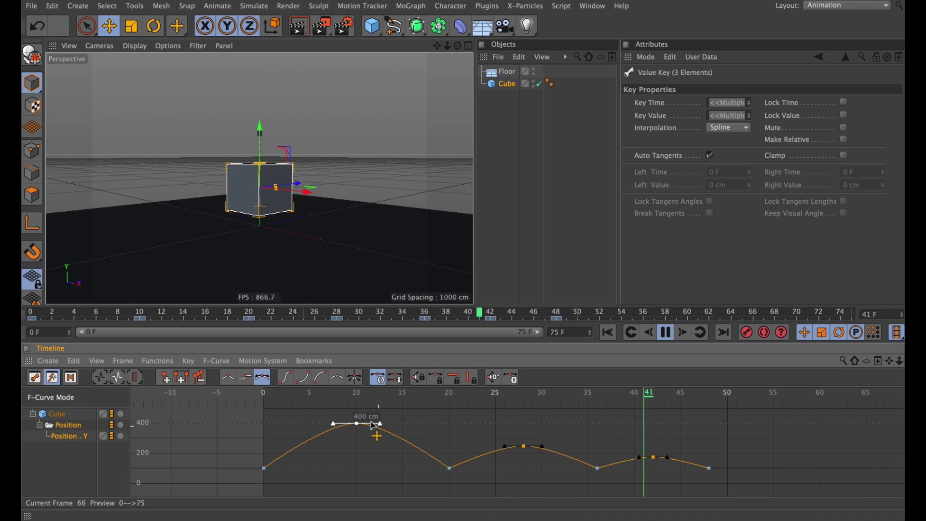
# Step: Lengthen and flatten the tangents of the three peak keys, and raise the frame 10 key's right handle on its own
pyautogui.moveTo(408, 440); pyautogui.dragTo(402, 454)
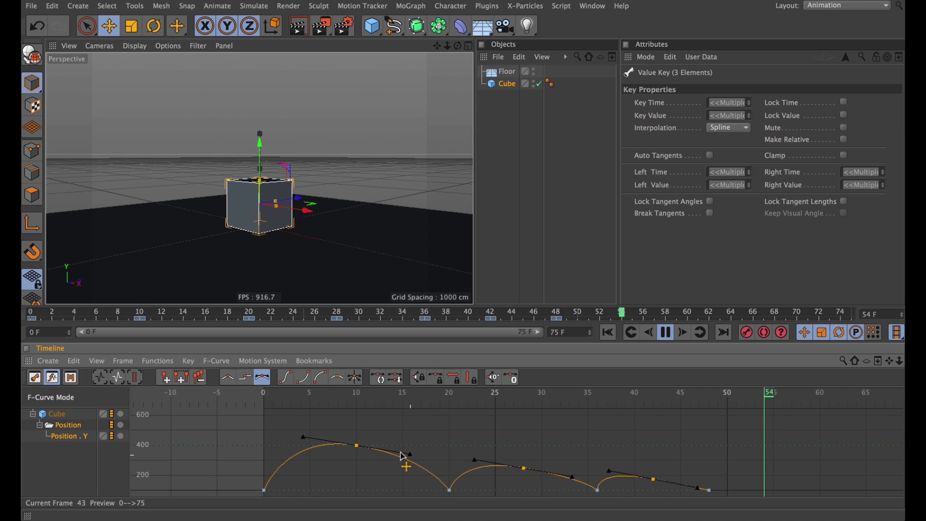
pyautogui.press('0')
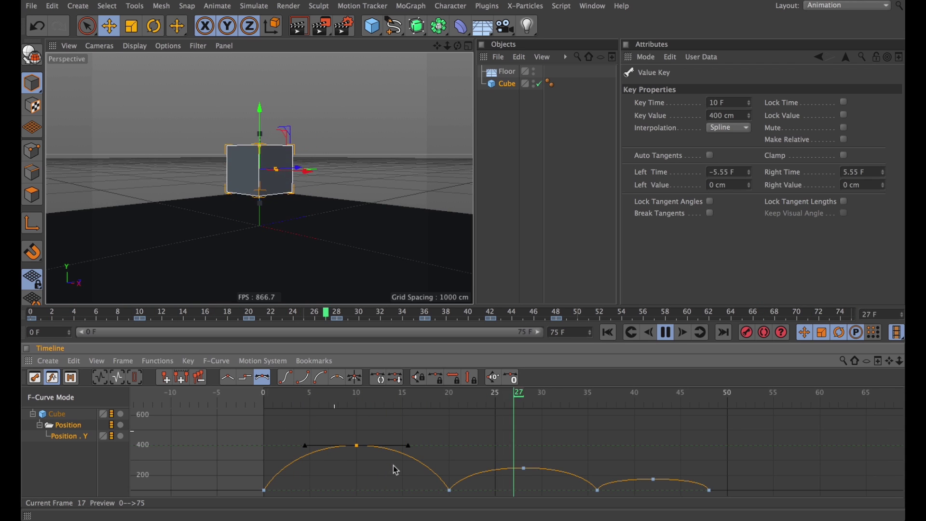
pyautogui.press('b')
pyautogui.moveTo(403, 445); pyautogui.dragTo(409, 419)
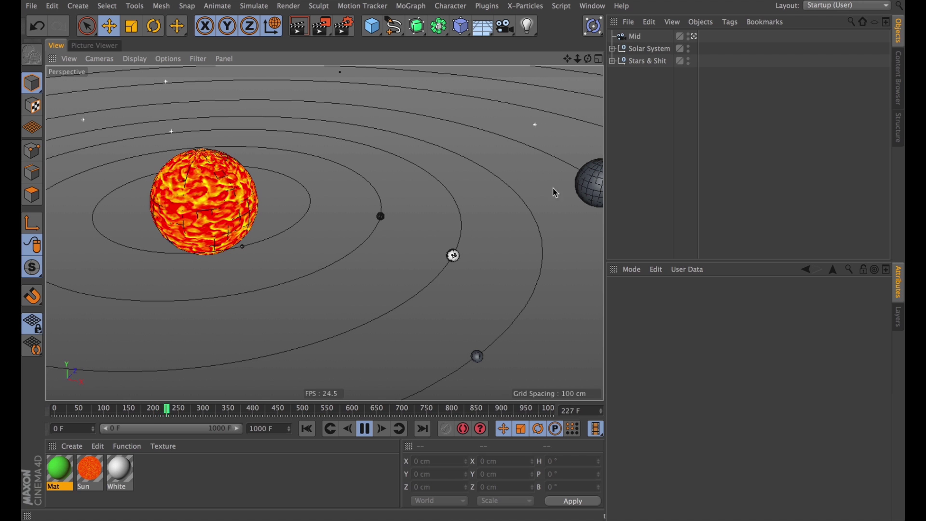
# Step: Frame the whole galaxy scene, the Solar System null, and the Urf null inside it, in turn
pyautogui.press('h')
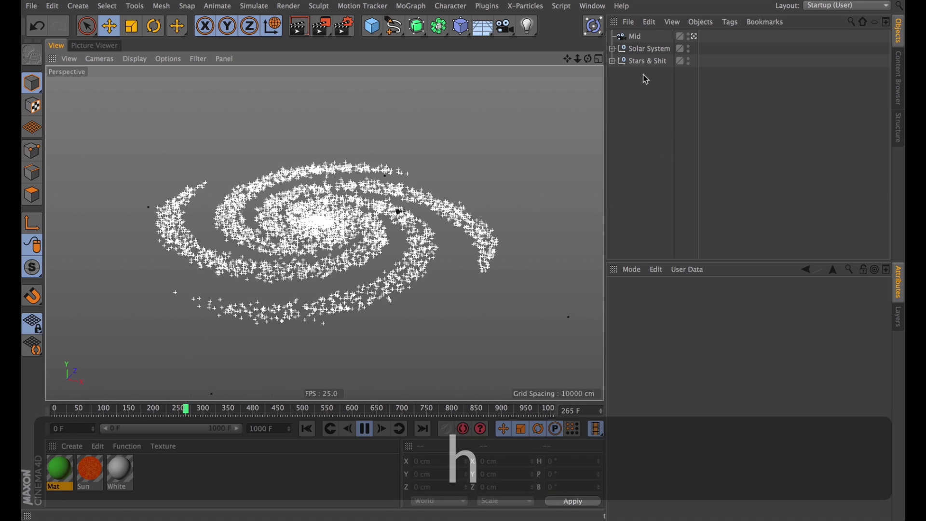
pyautogui.click(651, 51)
pyautogui.press('s')
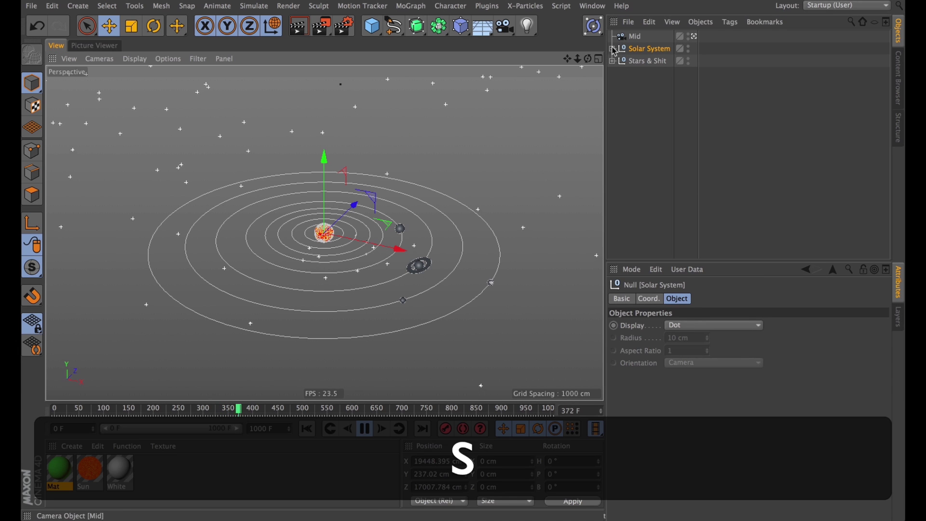
pyautogui.click(613, 49)
pyautogui.press('s')
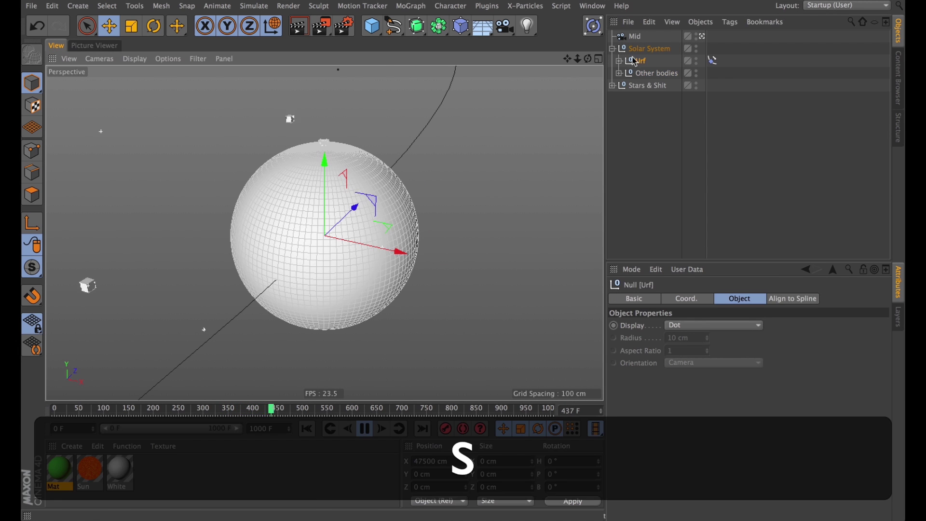
# Step: Expand the Urf hierarchy and frame the Our house null and the Allen null inside it
pyautogui.click(618, 60)
pyautogui.click(655, 73)
pyautogui.press('s')
pyautogui.click(625, 73)
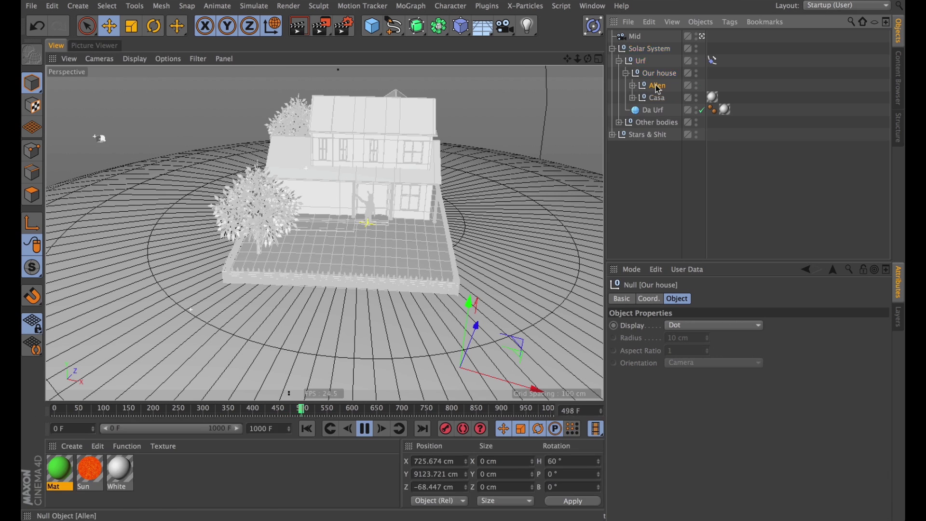
pyautogui.click(673, 216)
pyautogui.press('s')
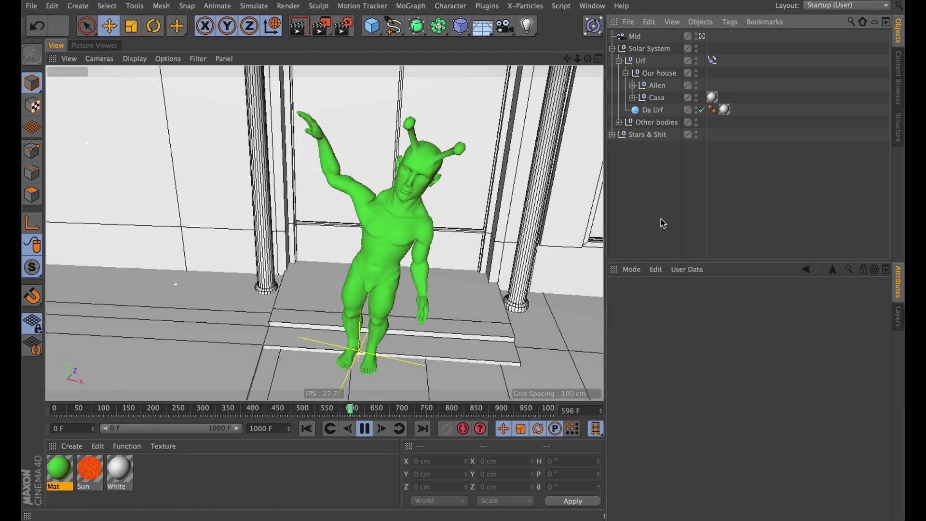
# Step: Frame all tracks in the timeline and zoom in on selected keys of the Bend and Bend.1 deformers
pyautogui.press('h')
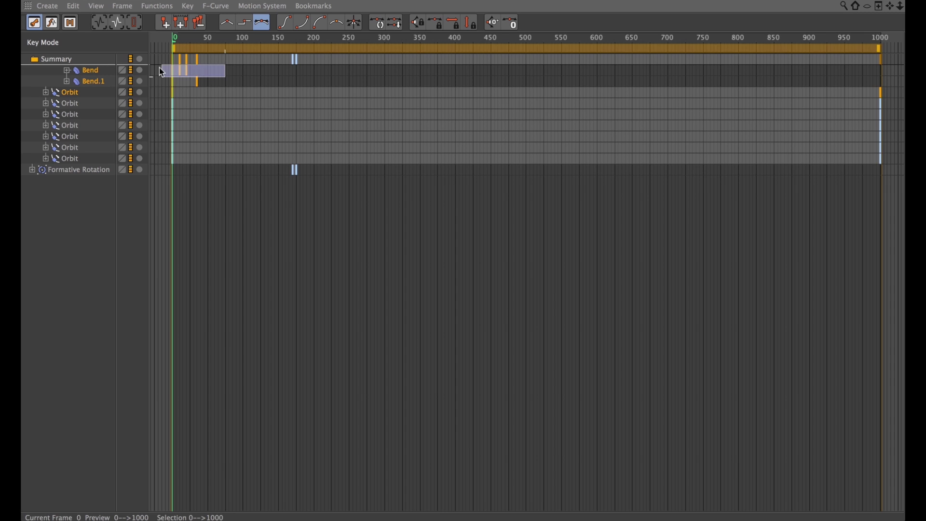
pyautogui.press('s')
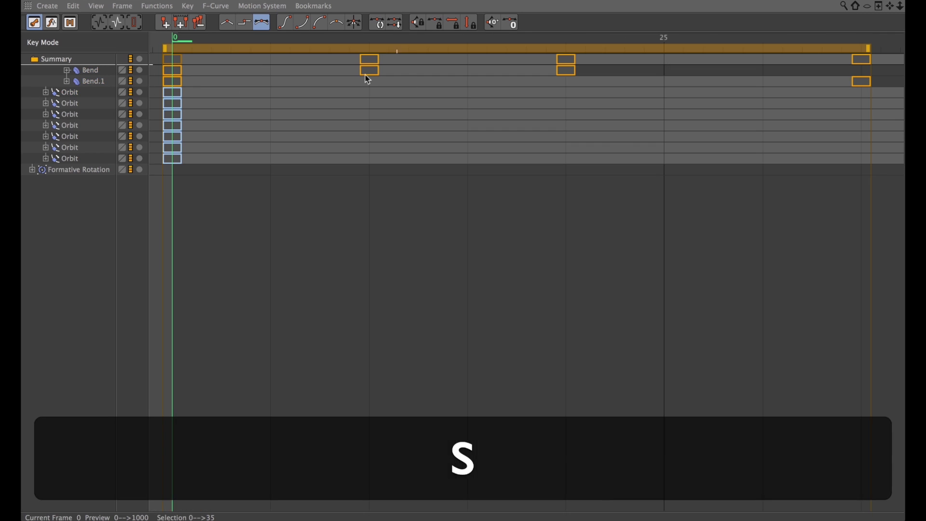
pyautogui.moveTo(345, 69); pyautogui.dragTo(601, 122)
pyautogui.press('s')
pyautogui.press('Tab')
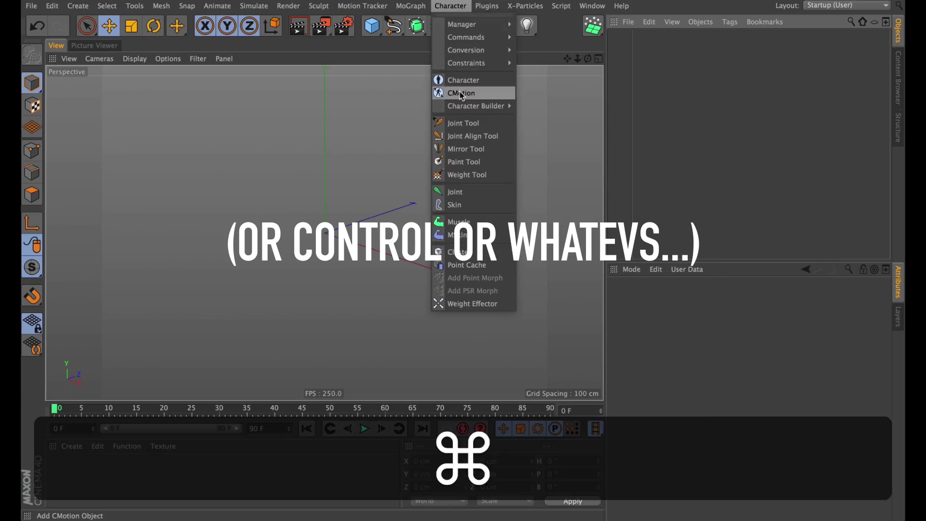
# Step: Open the help page for the CMotion command and look through it
pyautogui.press('super+F1')
pyautogui.click(306, 102)
pyautogui.scroll(-8, 313, 114)
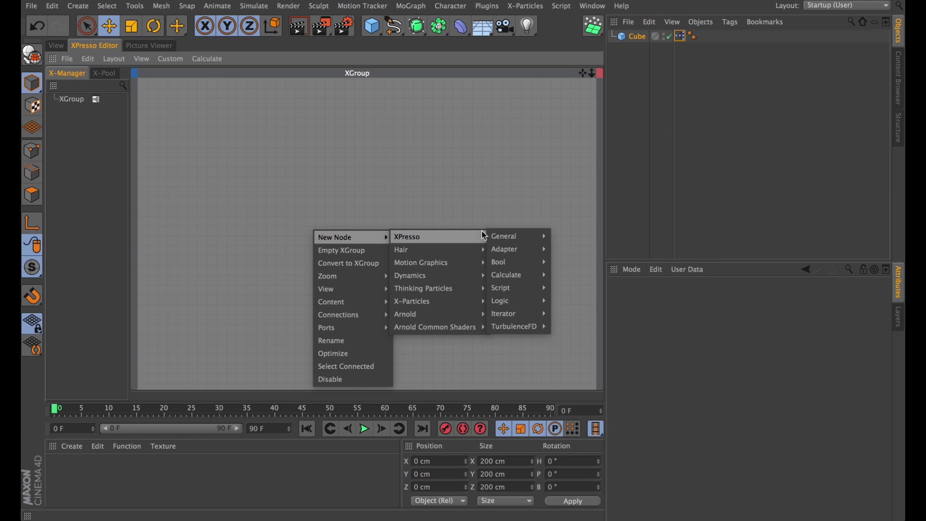
# Step: Add a Remark node to the XGroup and open the help page for that node
pyautogui.moveTo(520, 237)
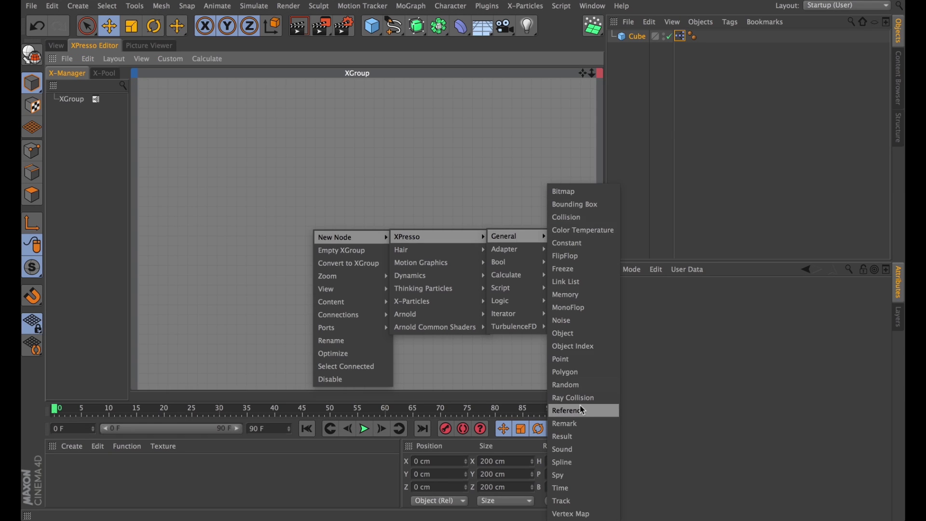
pyautogui.click(565, 424)
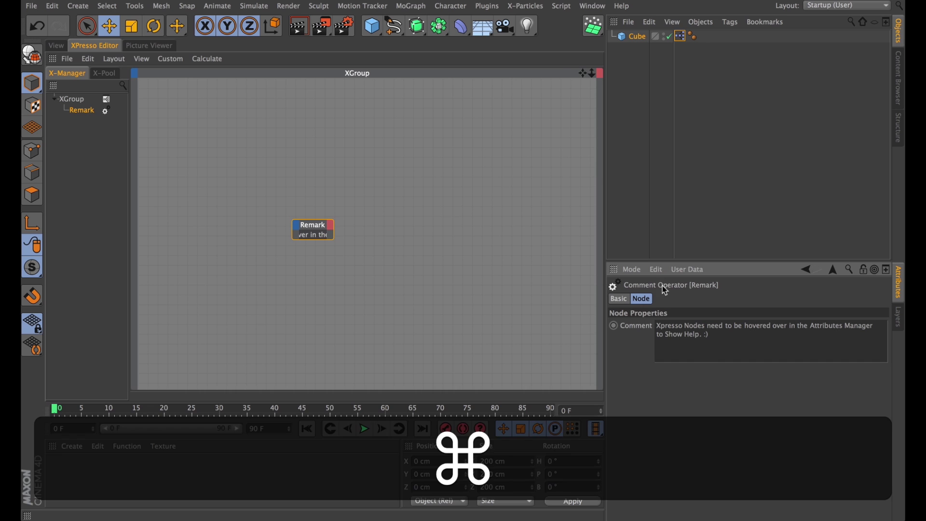
pyautogui.press('super+F1')
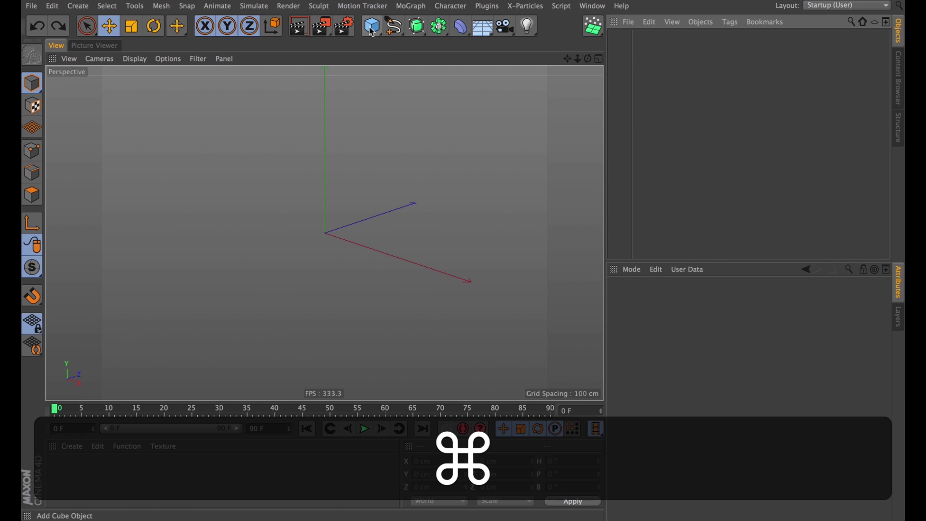
# Step: Open the help page for the Cube object and read through it
pyautogui.press('super+F1')
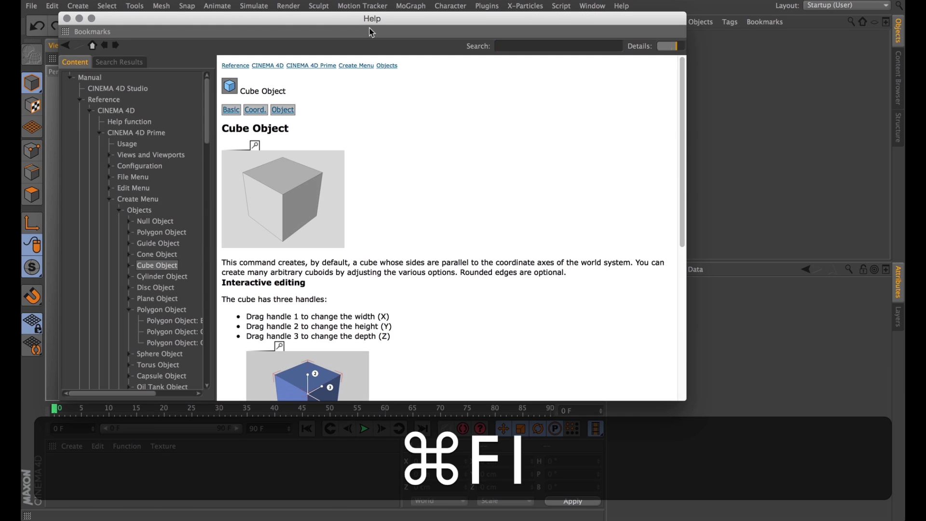
pyautogui.scroll(-8, 368, 365)
pyautogui.scroll(8, 369, 365)
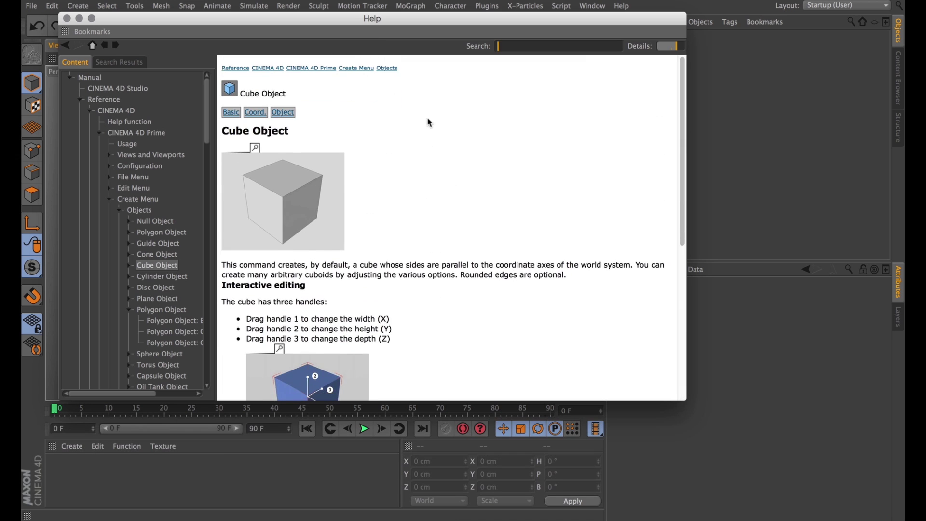
# Step: Open the manual page on the Help function and read through it
pyautogui.press('super+F1')
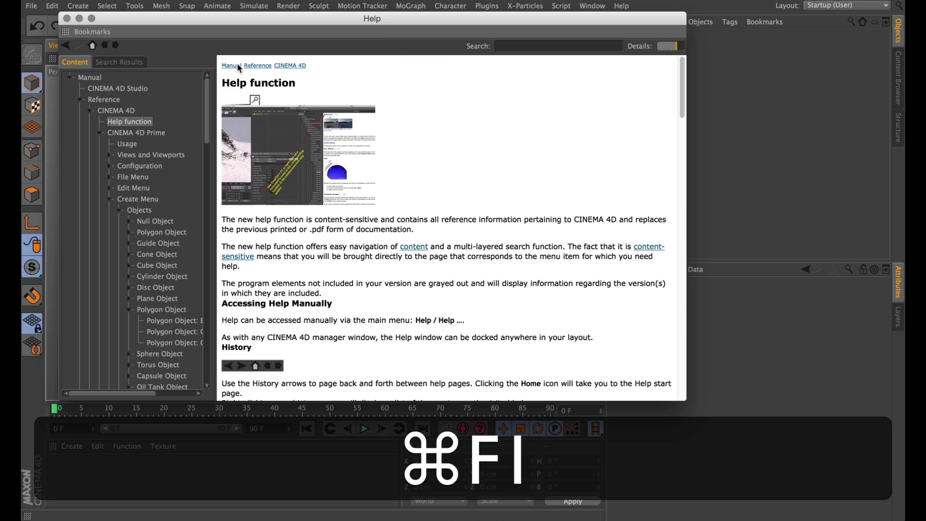
pyautogui.scroll(-3, 456, 222)
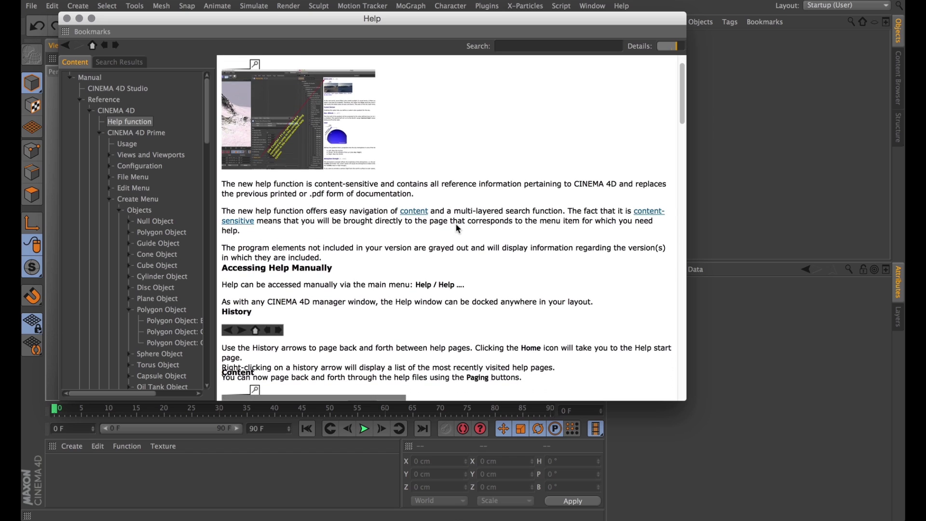
pyautogui.scroll(-20, 456, 223)
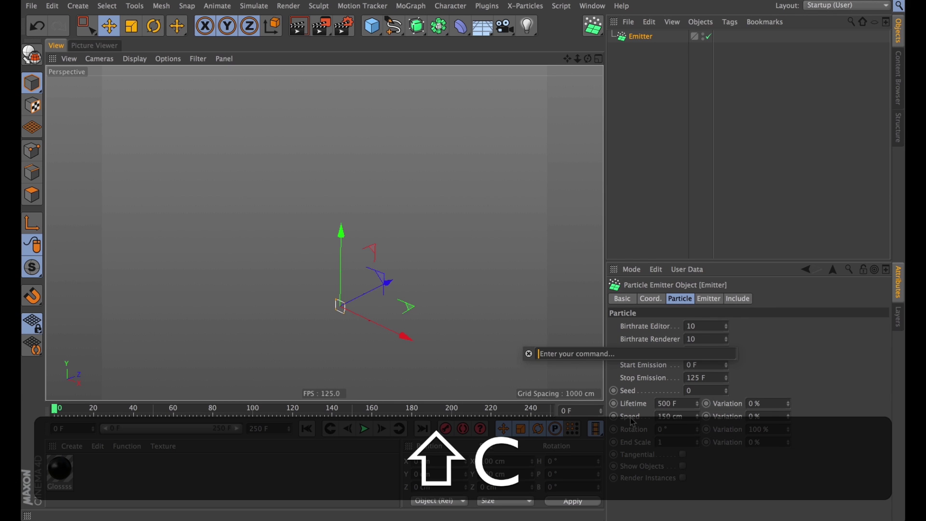
# Step: Add a Turbulence force to the scene and a Tracer object linked to the Emitter using the Commander
pyautogui.write('turbul')
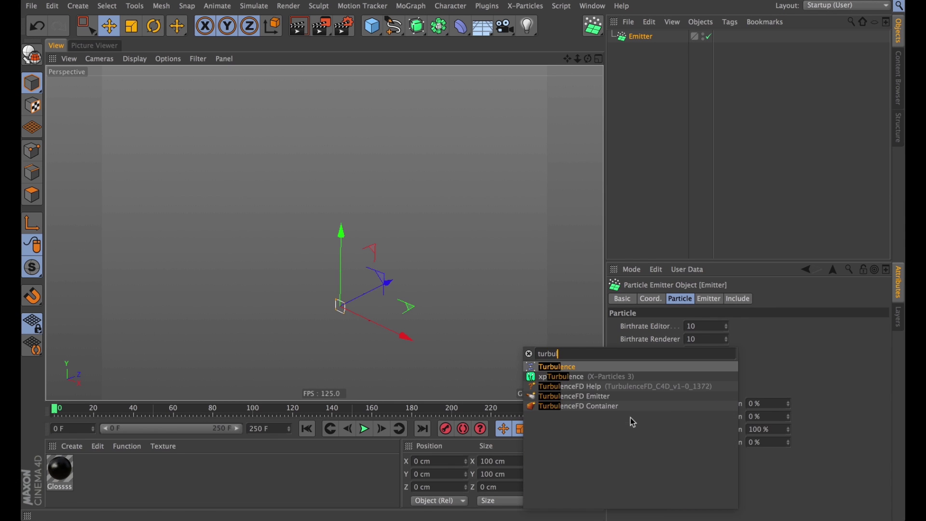
pyautogui.press('Return')
pyautogui.click(646, 47)
pyautogui.hotkey('shift', 'c')
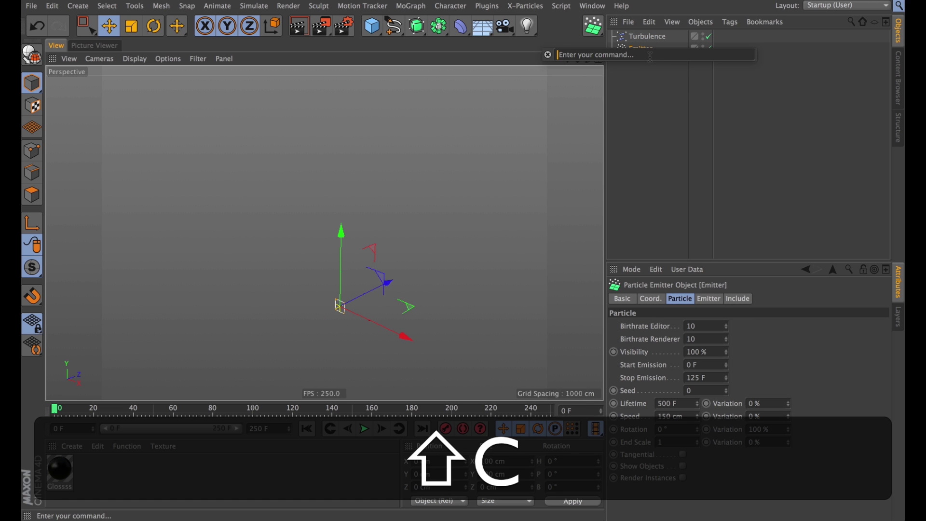
pyautogui.write('trace')
pyautogui.press('Return')
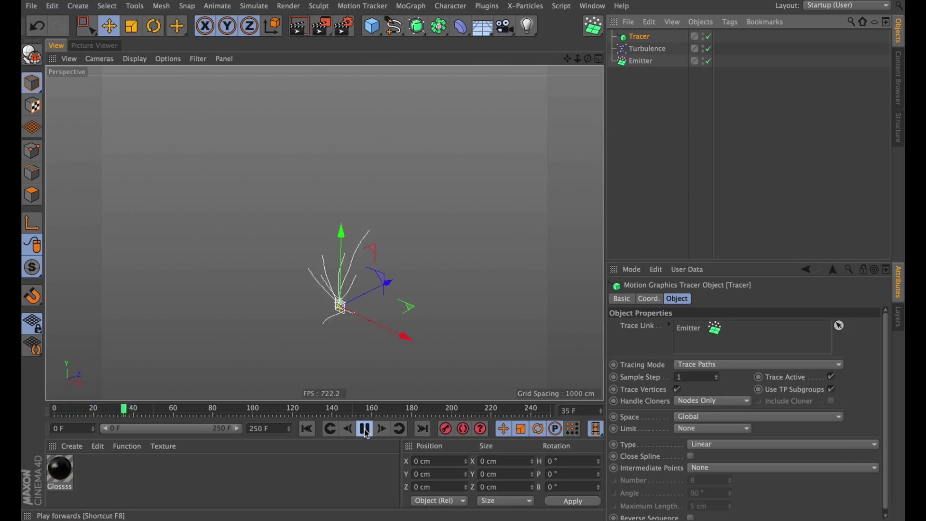
# Step: Make the Tracer a child of a Metaball with Exponential Falloff and group the Metaball under a null
pyautogui.hotkey('shift', 'c')
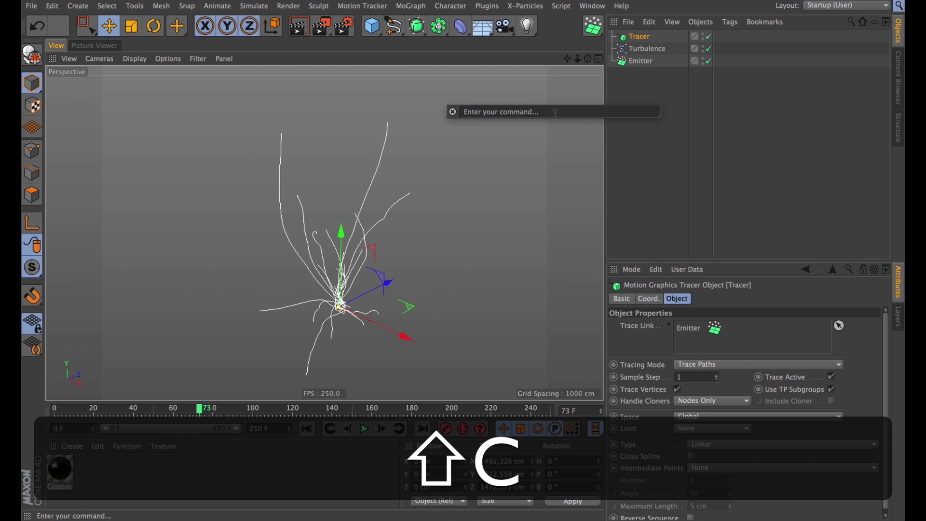
pyautogui.press('Escape')
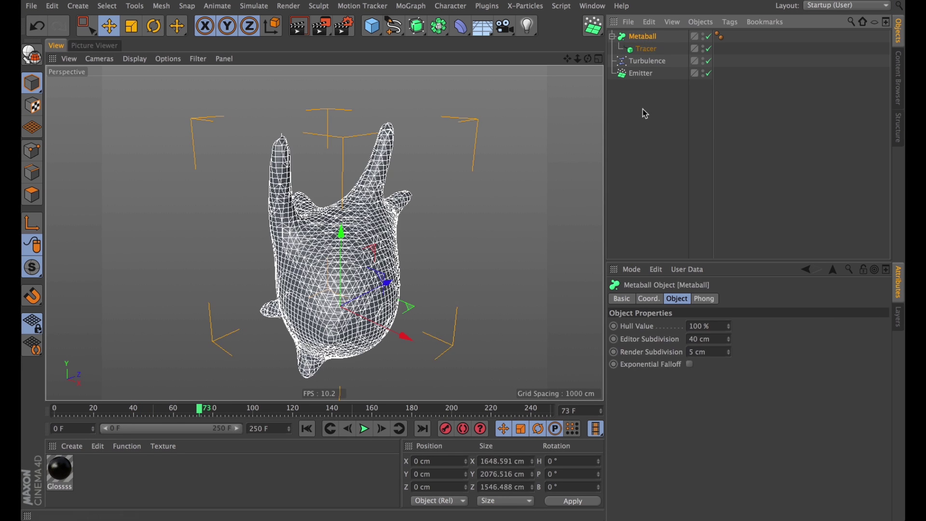
pyautogui.hotkey('alt', 'g')
pyautogui.click(690, 364)
# Step: Add a Smoothing deformer inside the null that holds the Metaball using the Commander
pyautogui.click(636, 37)
pyautogui.hotkey('shift', 'c')
pyautogui.write('smo')
pyautogui.press('Return')
# Step: Run the Render View command from the Commander to render the glossy Metaball shape
pyautogui.hotkey('shift', 'c')
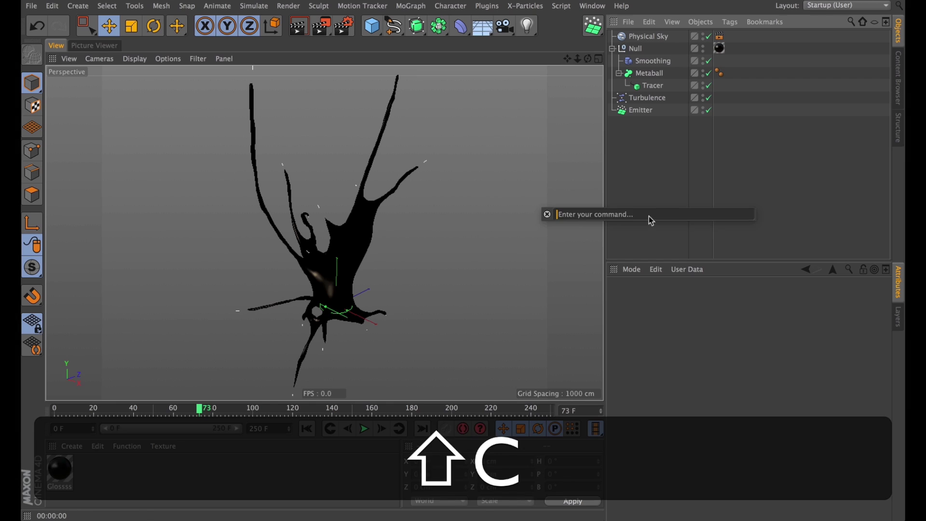
pyautogui.write('render')
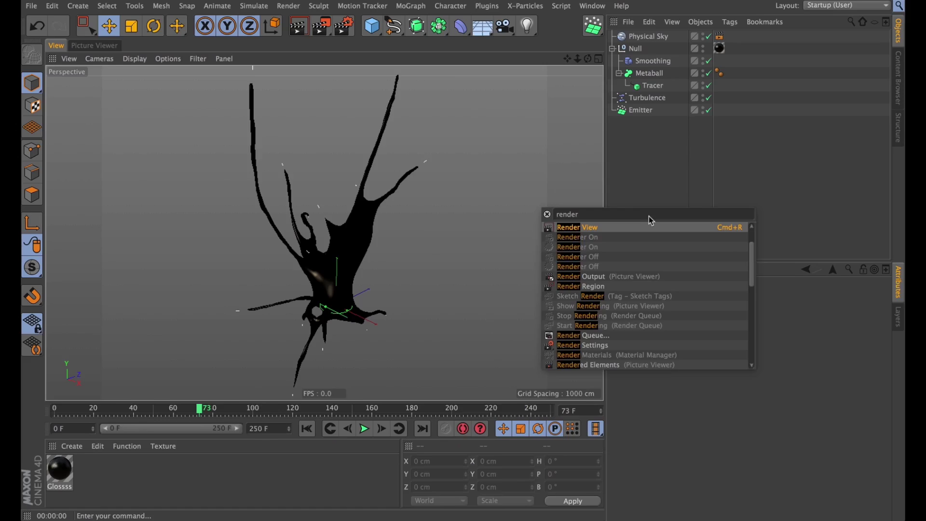
pyautogui.press('Return')
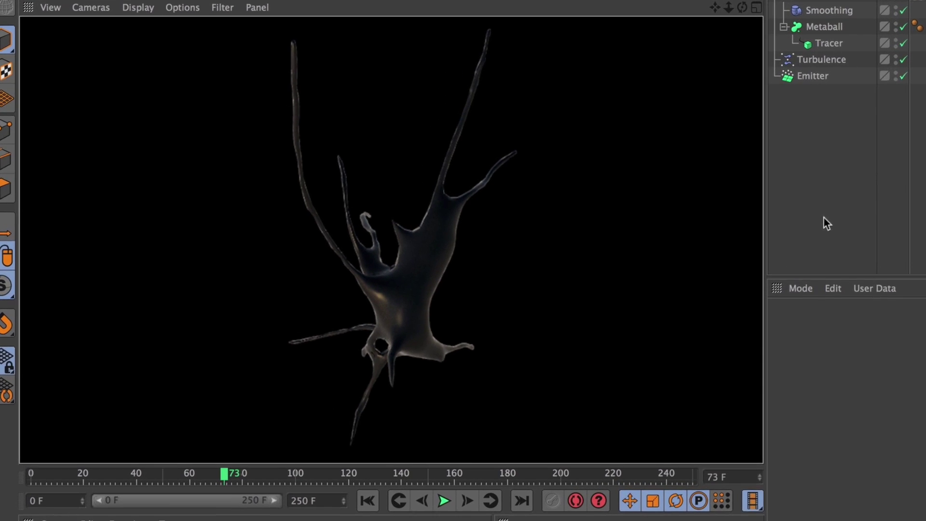